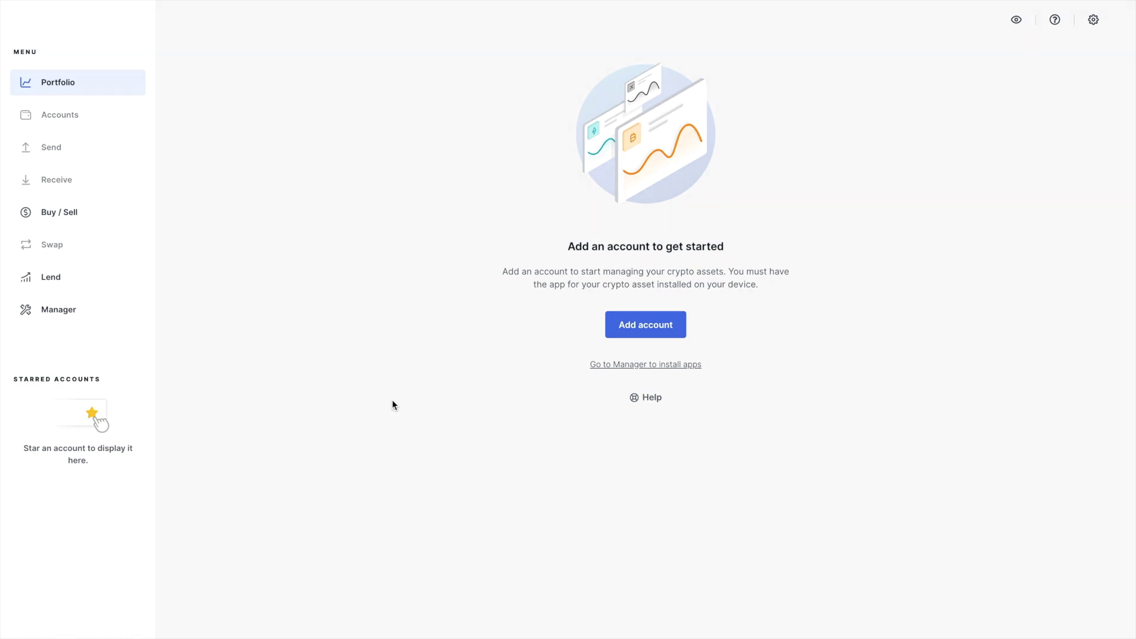
# Find Dogecoin (DOGE) in the Manager app catalog and install it on the Nano X.
pyautogui.click(61, 312)
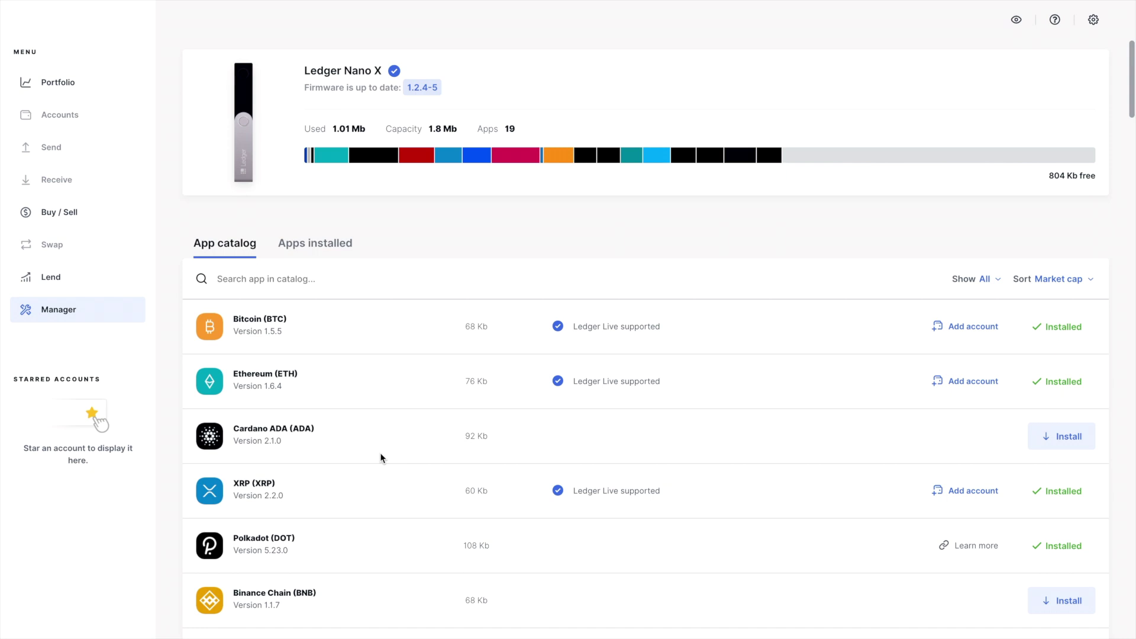
pyautogui.click(336, 275)
pyautogui.write('dog')
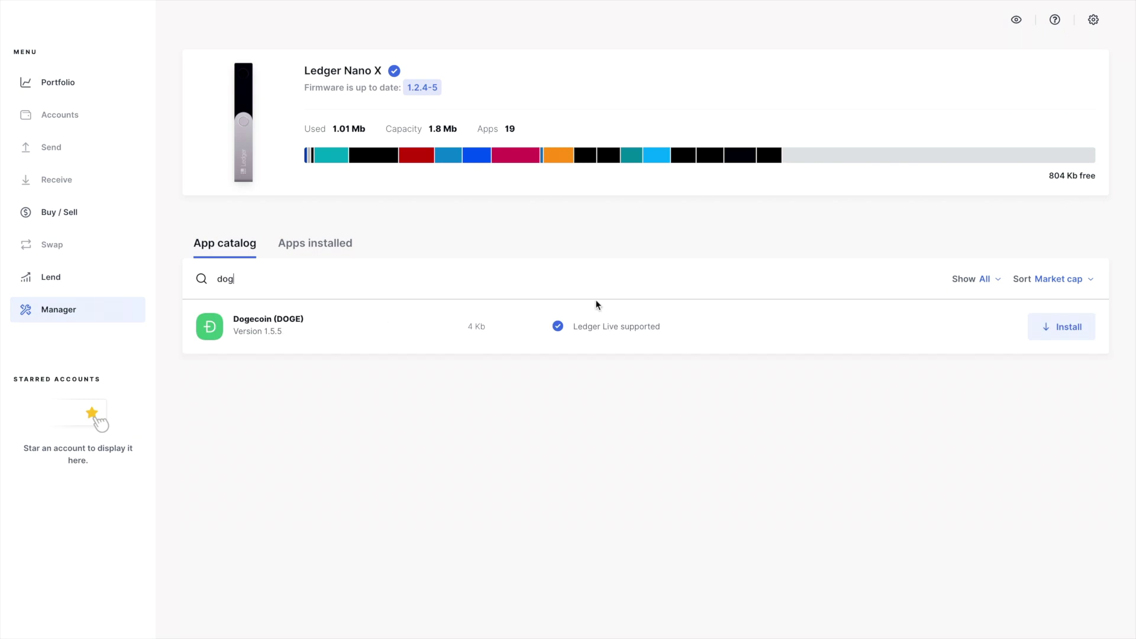
pyautogui.click(1068, 332)
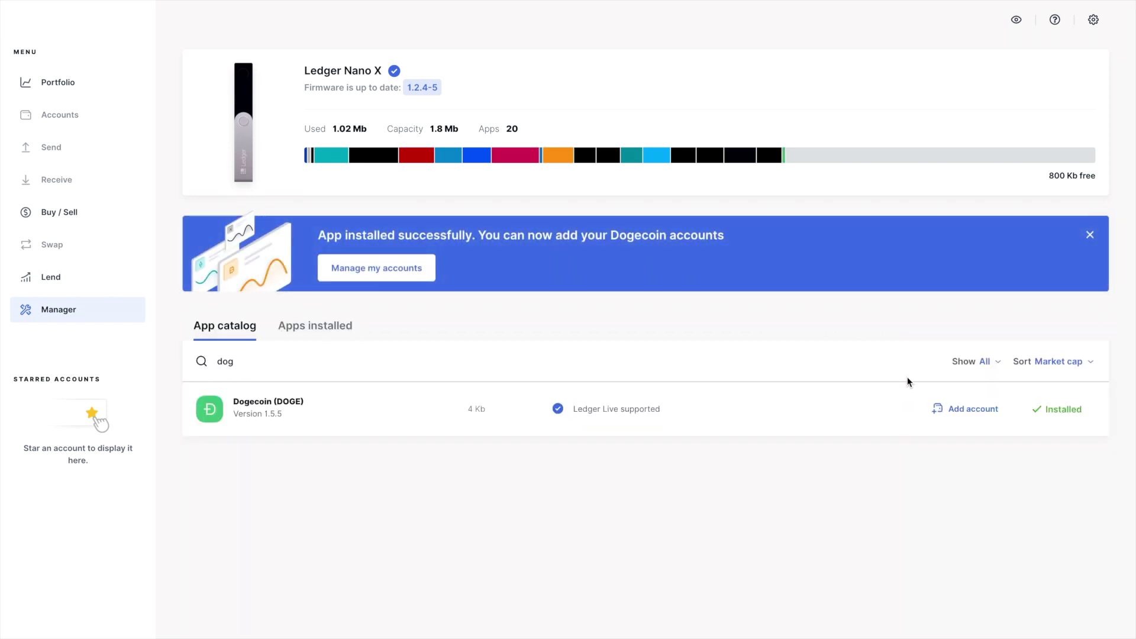
# Add a Dogecoin account, renaming it from 'Dogecoin 1' to 'Dogecoin'.
pyautogui.click(970, 410)
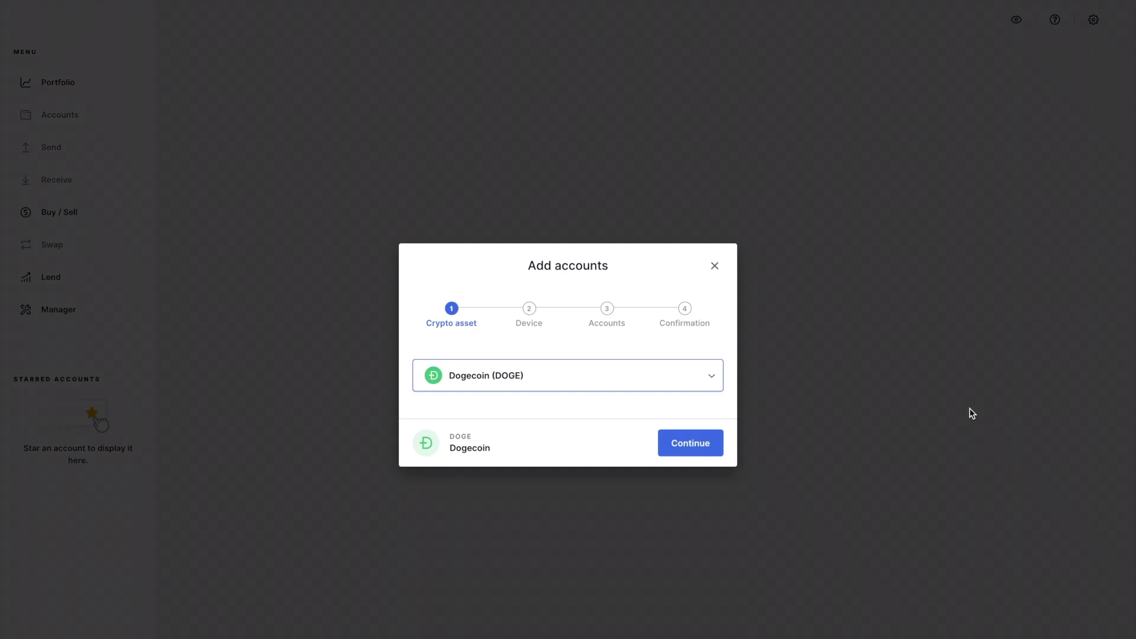
pyautogui.click(679, 448)
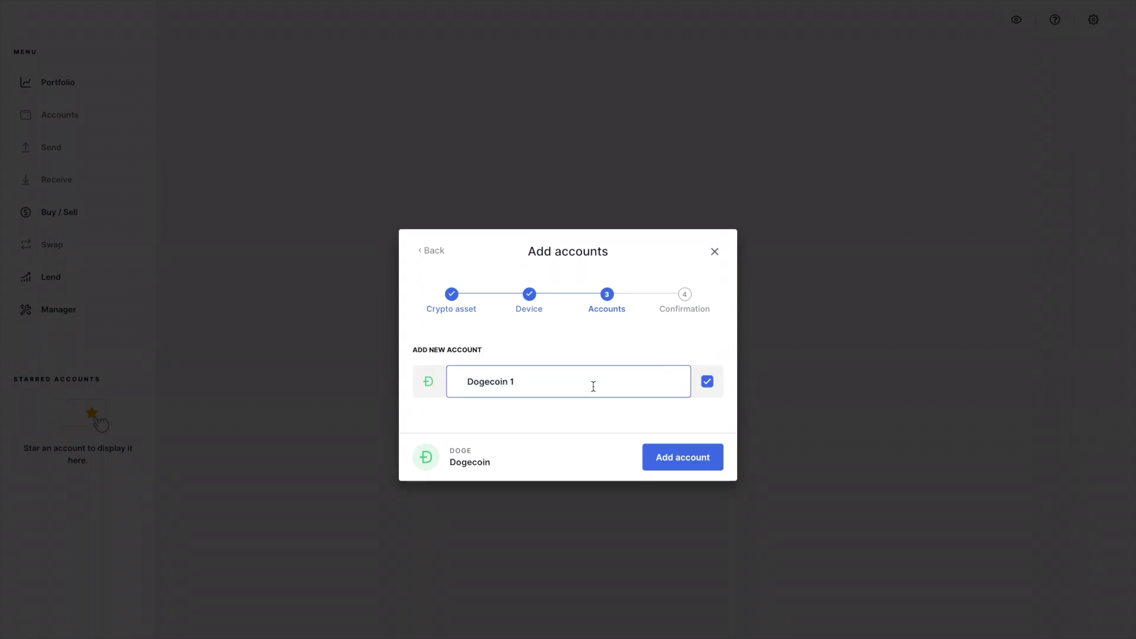
pyautogui.press('BackSpace')
pyautogui.click(677, 458)
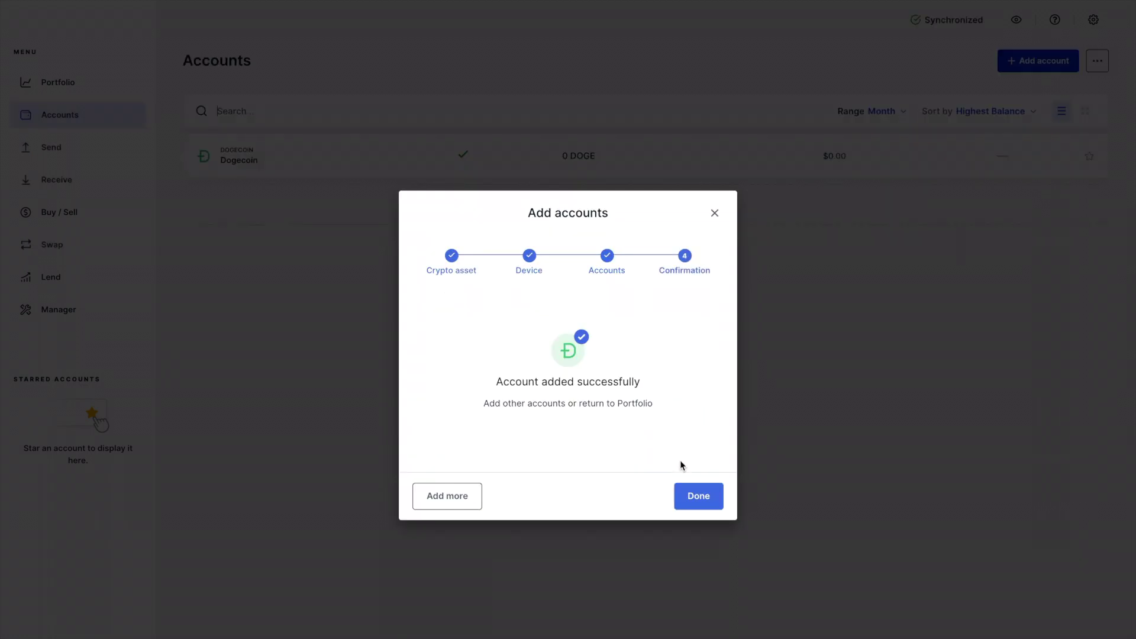
# Verify the Dogecoin account's receive address on the device and copy it.
pyautogui.click(698, 500)
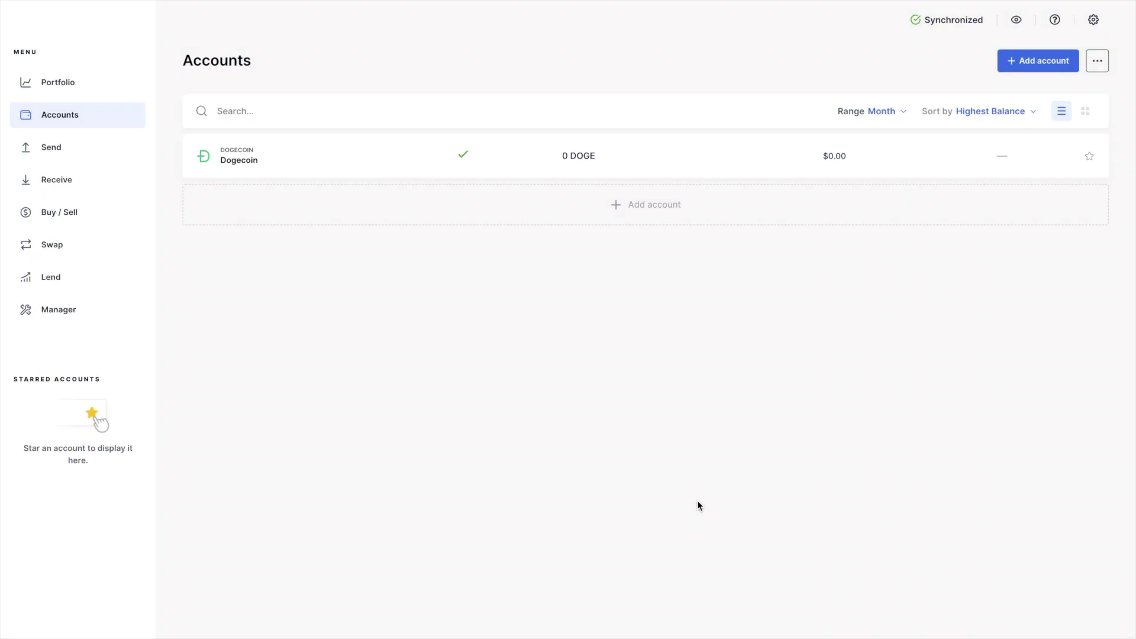
pyautogui.click(266, 158)
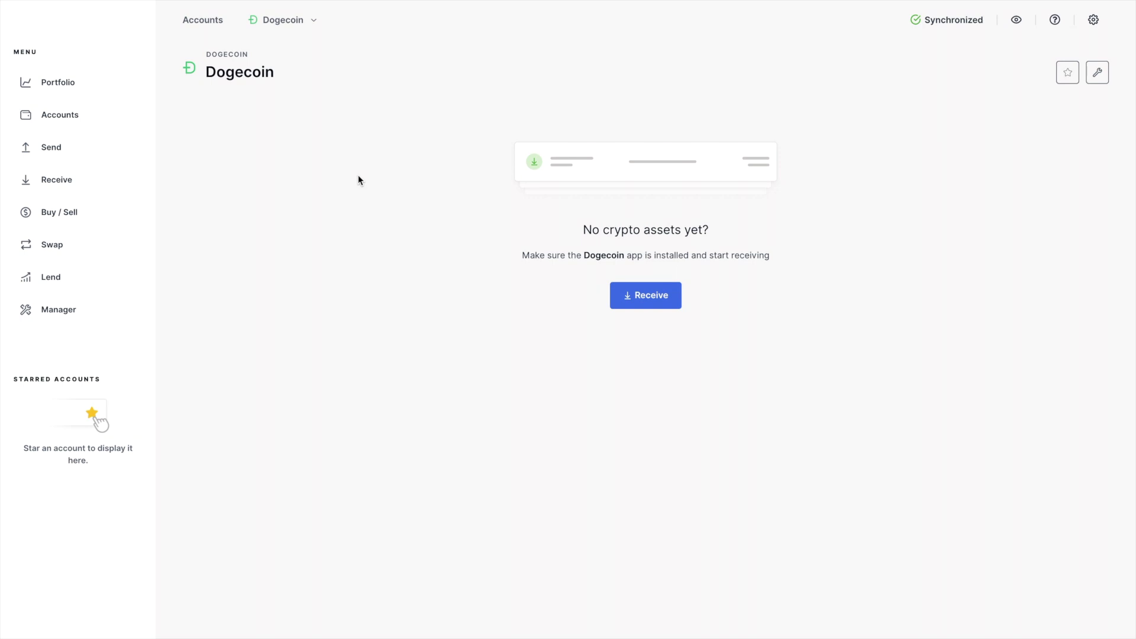
pyautogui.click(661, 306)
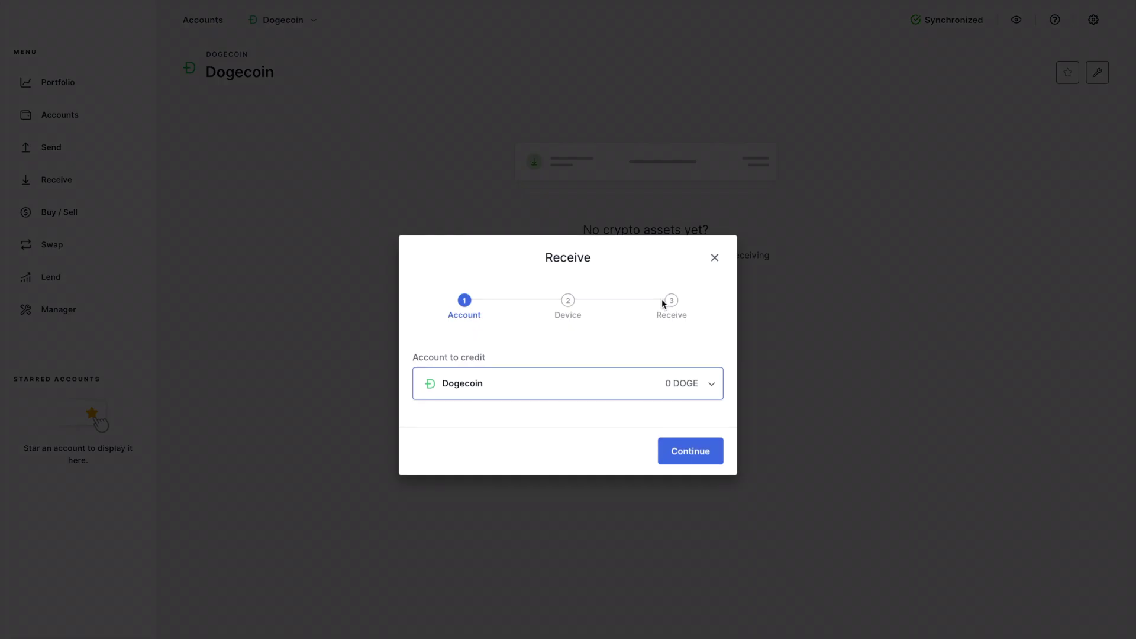
pyautogui.click(692, 460)
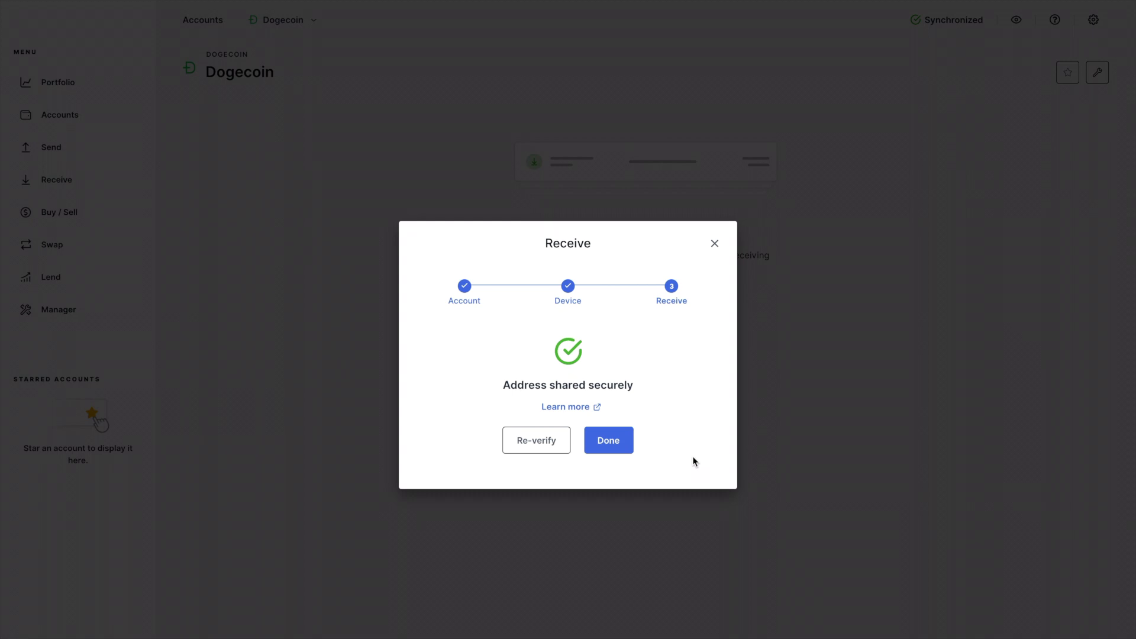
pyautogui.click(539, 442)
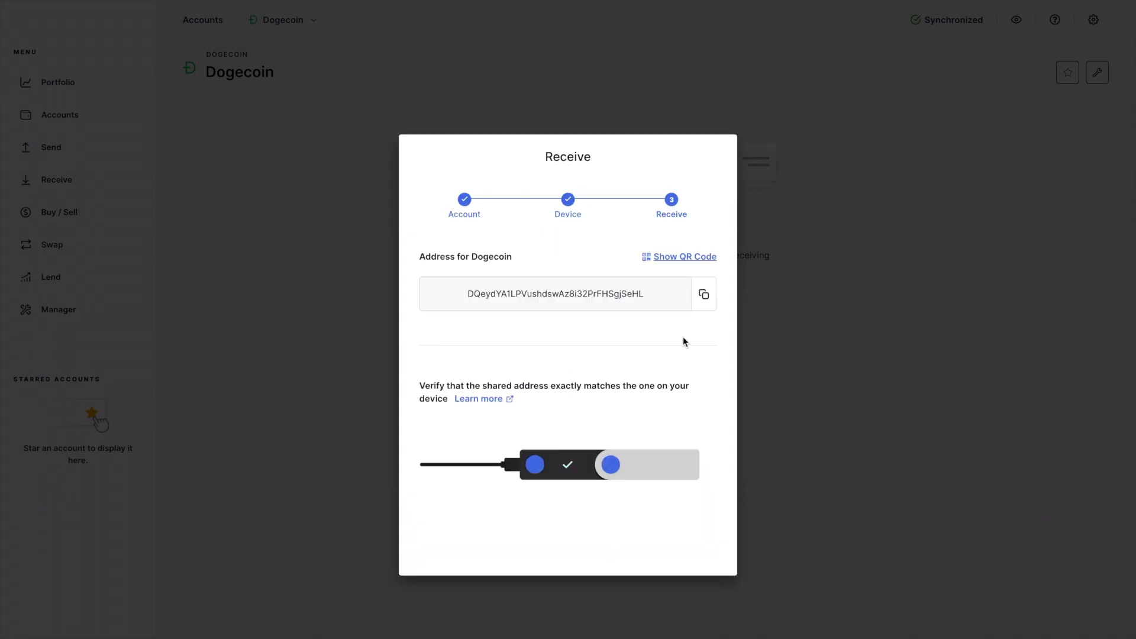
pyautogui.click(705, 295)
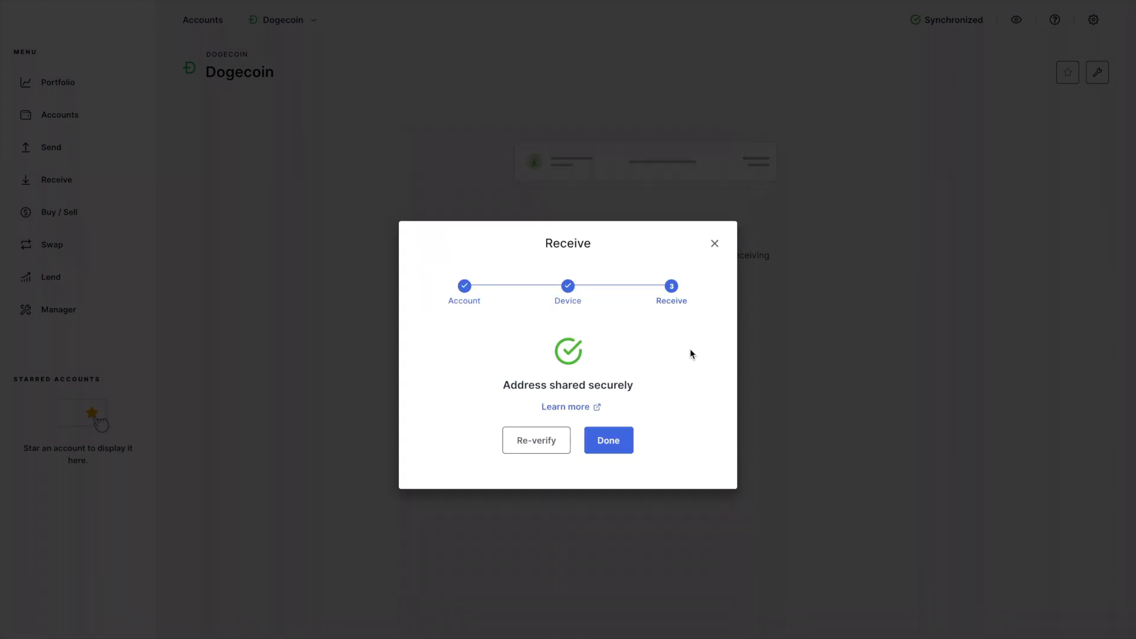
pyautogui.click(624, 445)
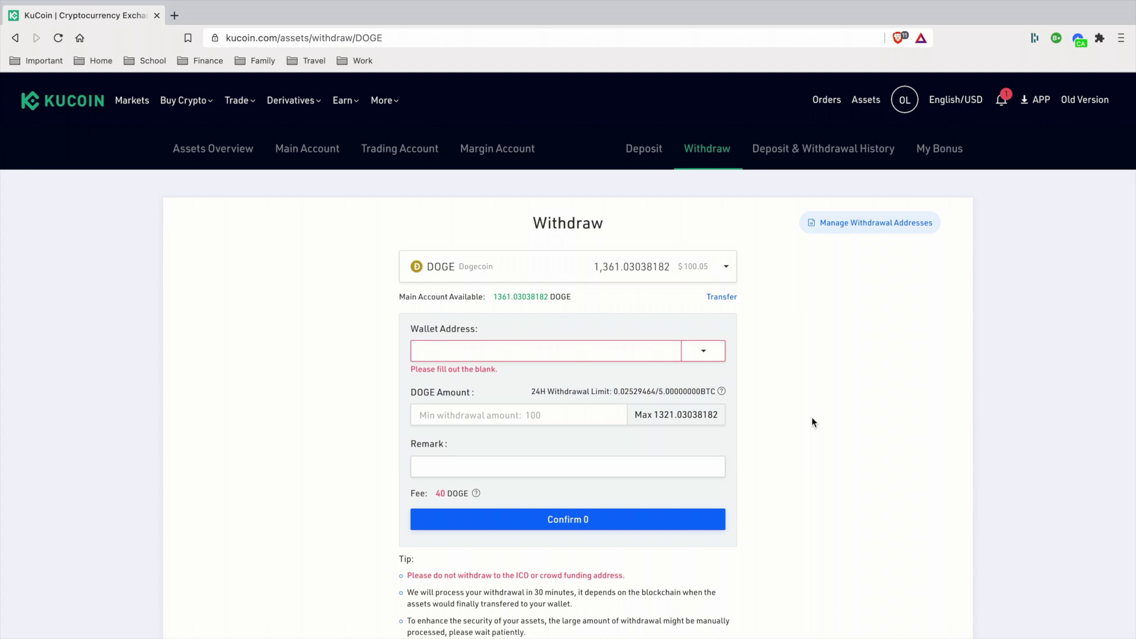
# Withdraw the maximum 1321.03038182 DOGE from KuCoin to the pasted Ledger address.
pyautogui.click(599, 354)
pyautogui.hotkey('ctrl', 'v')
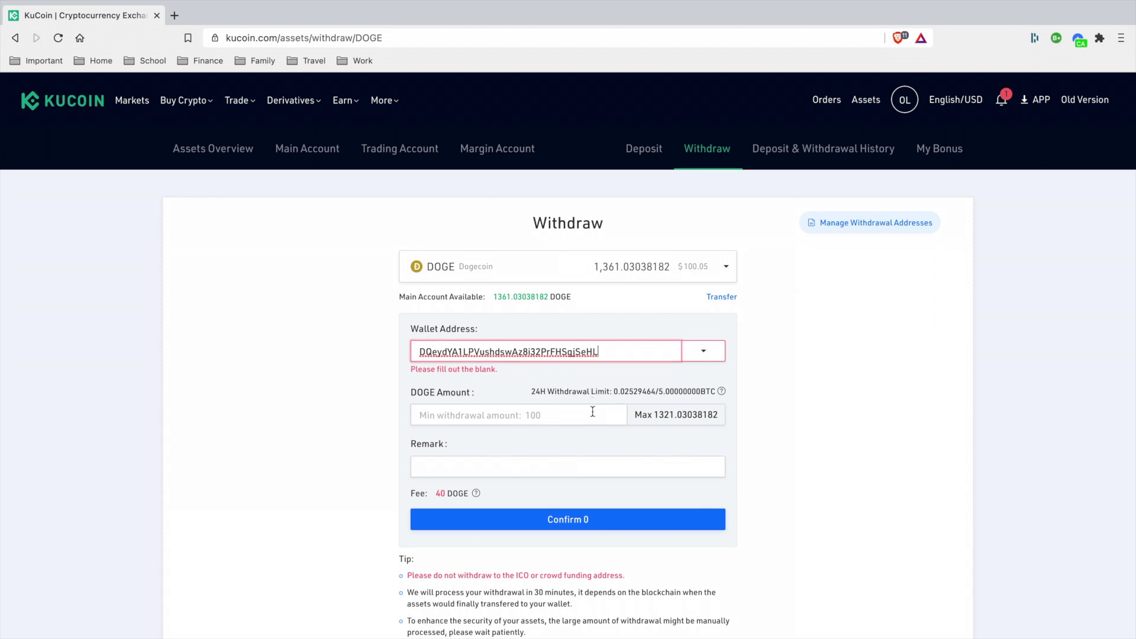
pyautogui.click(609, 418)
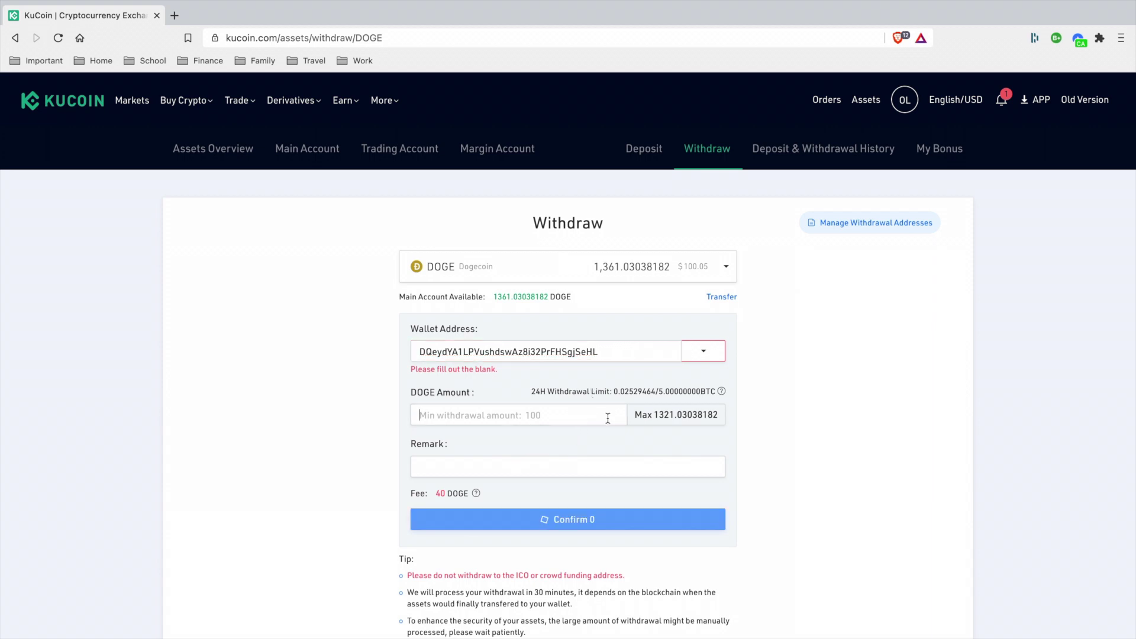
pyautogui.click(672, 405)
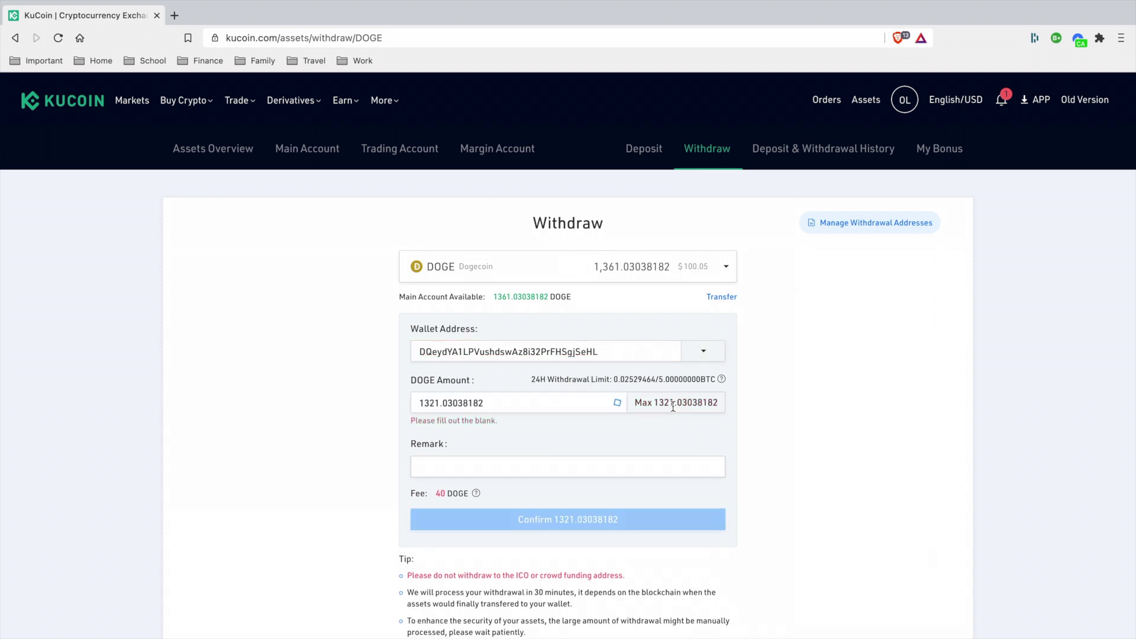
pyautogui.click(542, 512)
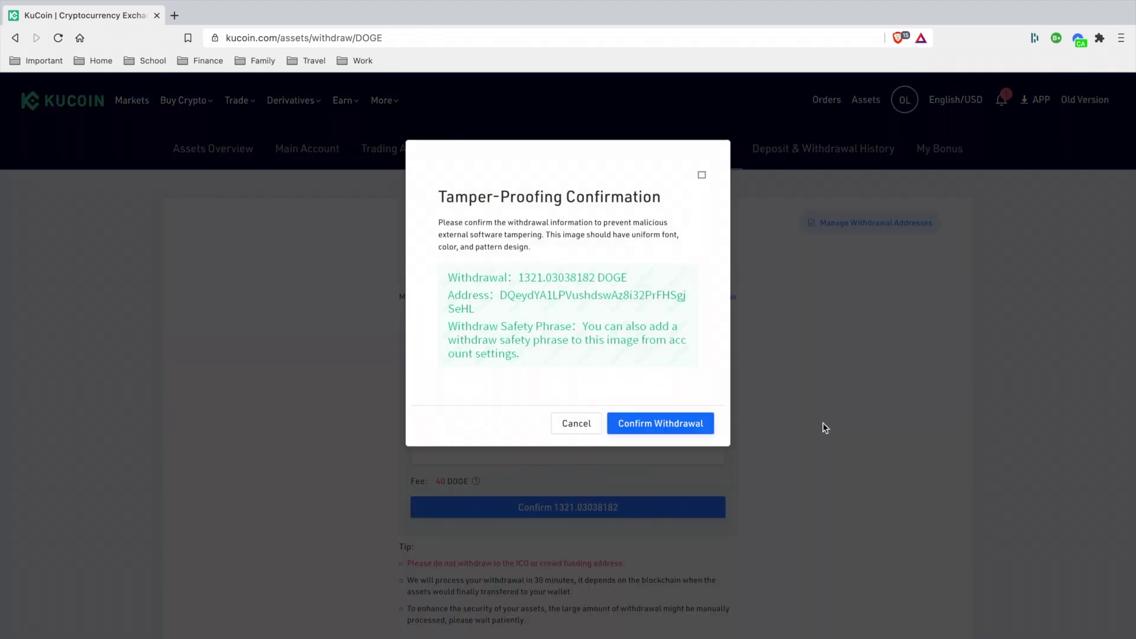
pyautogui.click(680, 425)
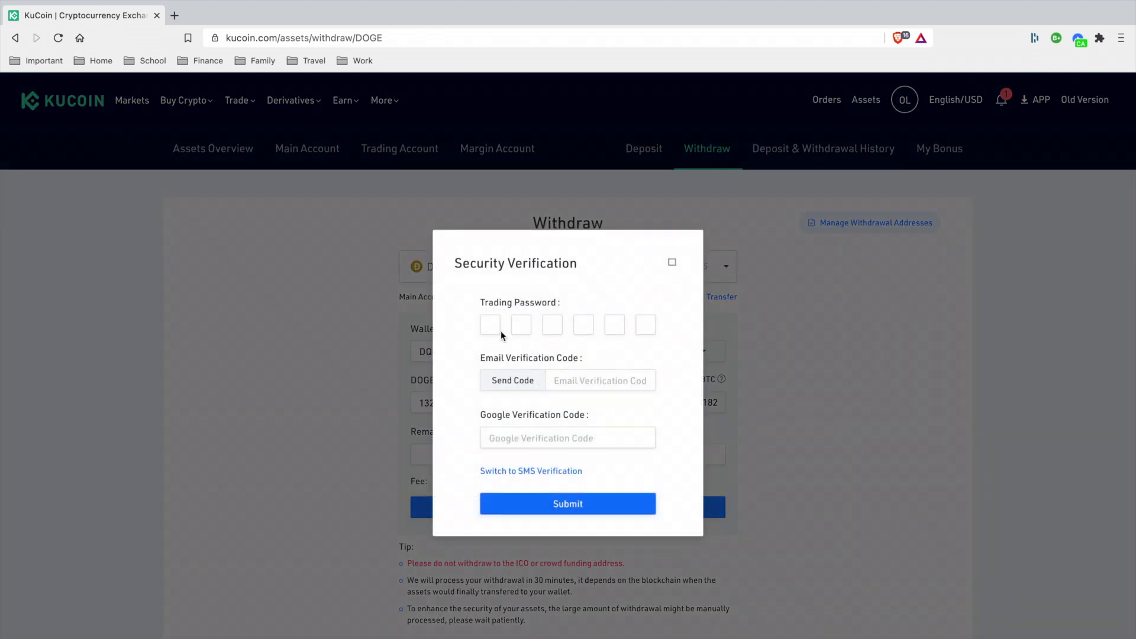